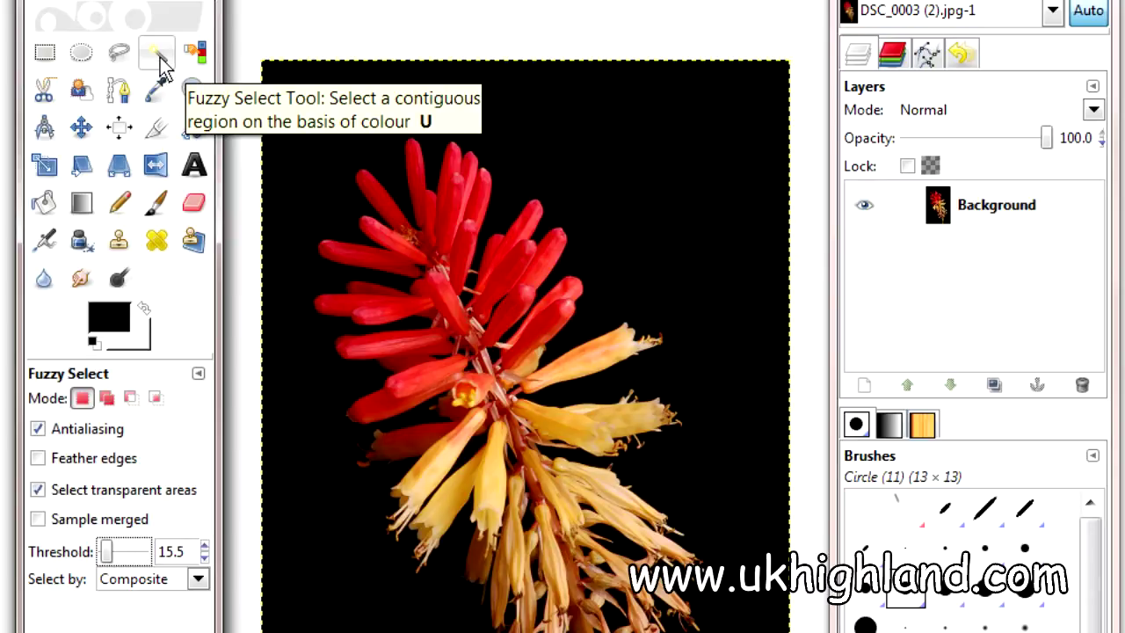
Step: Test Fuzzy Select at threshold 15.5 on several pale petals, ending on a small upper orange patch
click(566, 423)
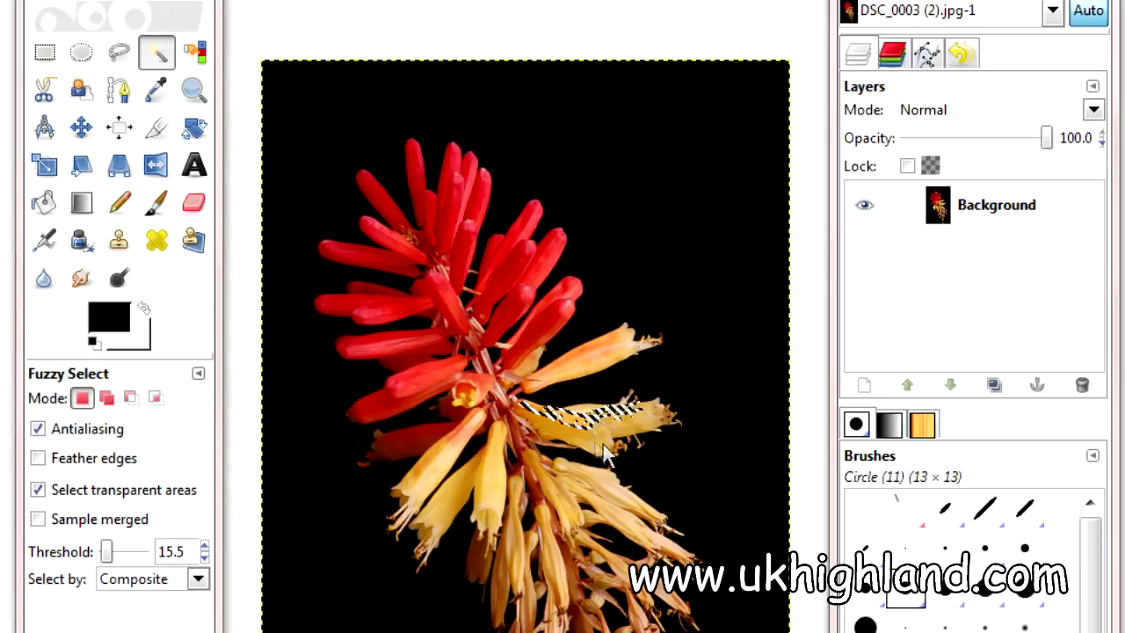
click(650, 424)
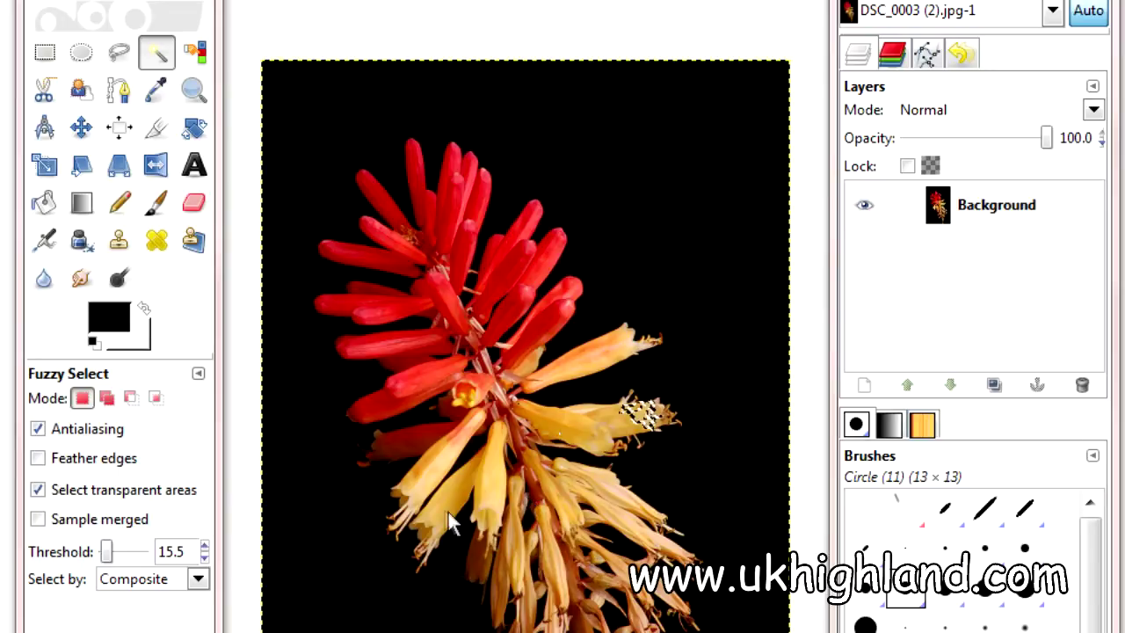
drag(442, 504, 505, 485)
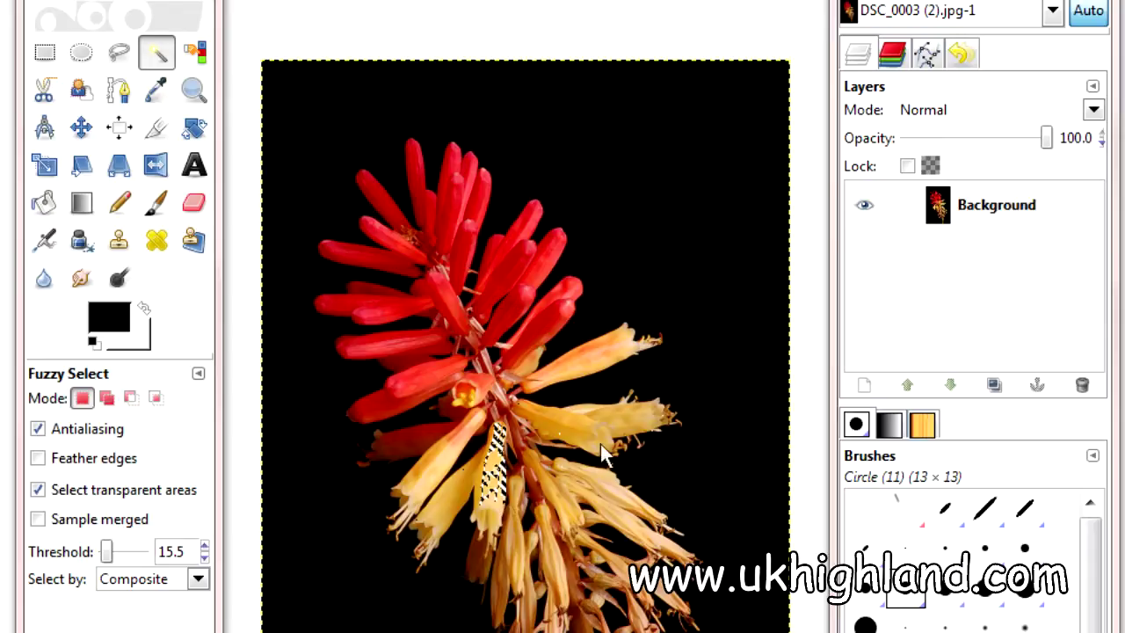
click(575, 442)
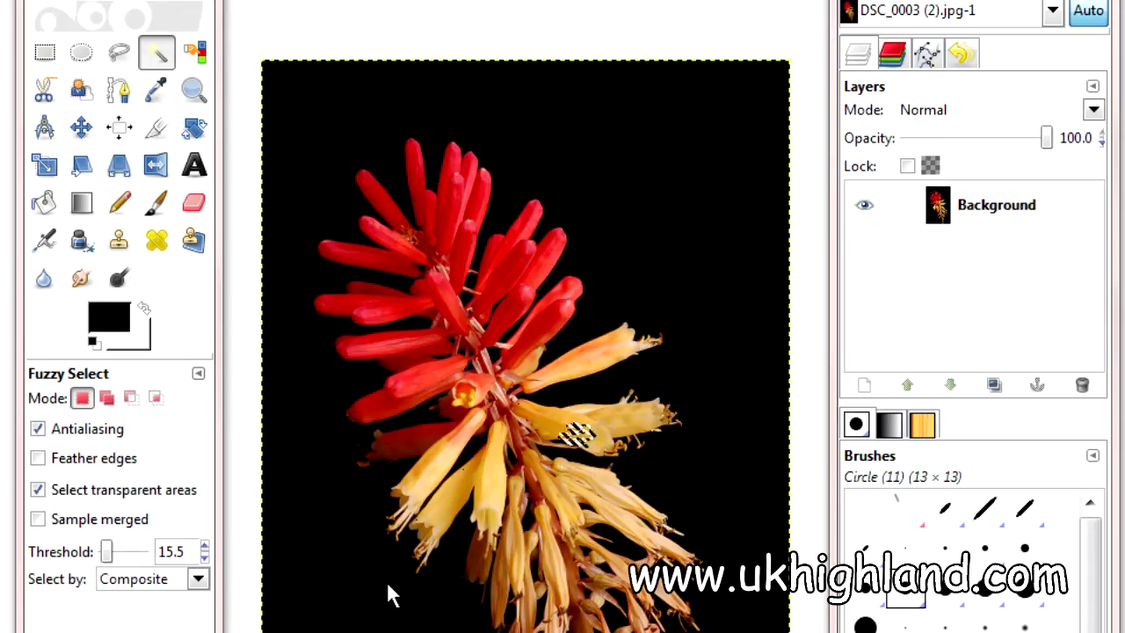
click(598, 352)
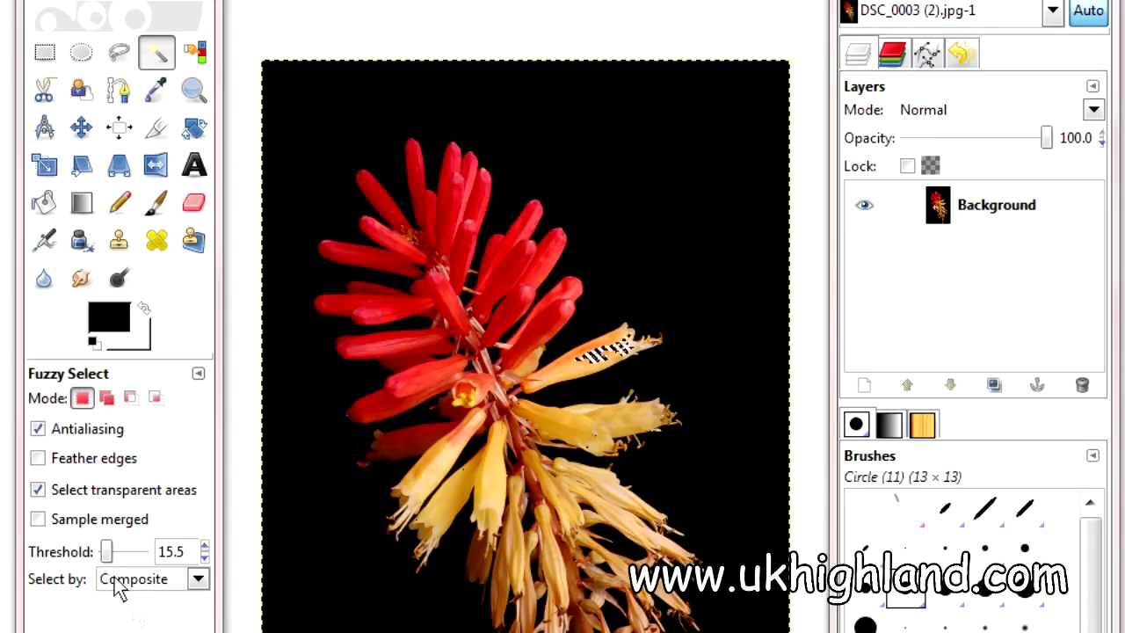
Step: Colour-select a thin strip of one lower-left yellow petal at threshold 15.5
triple_click(172, 551)
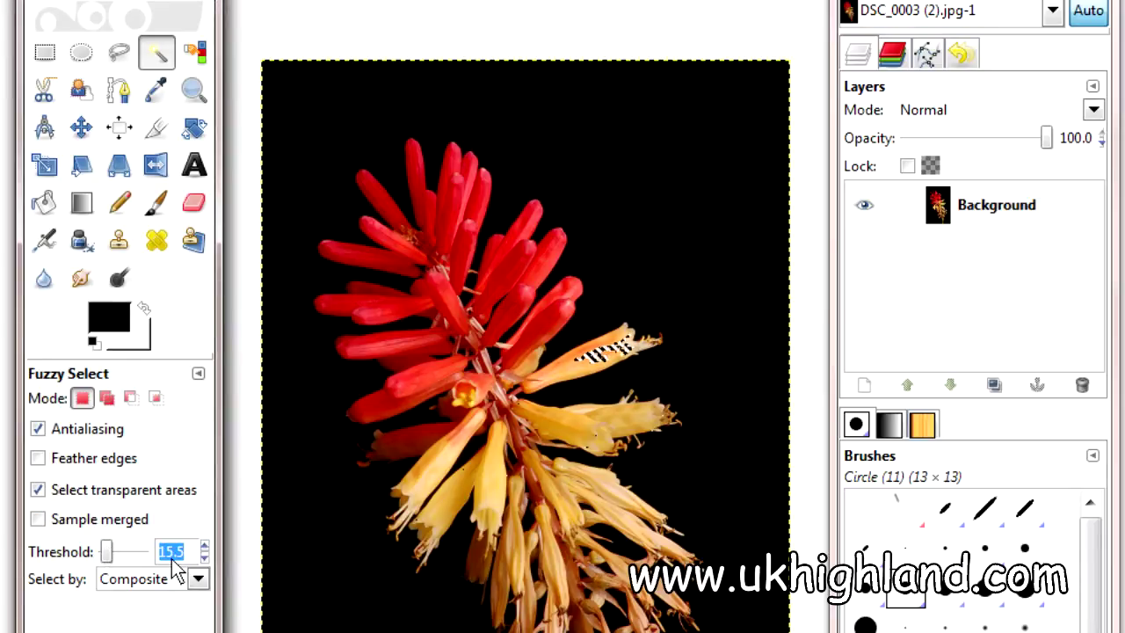
click(454, 517)
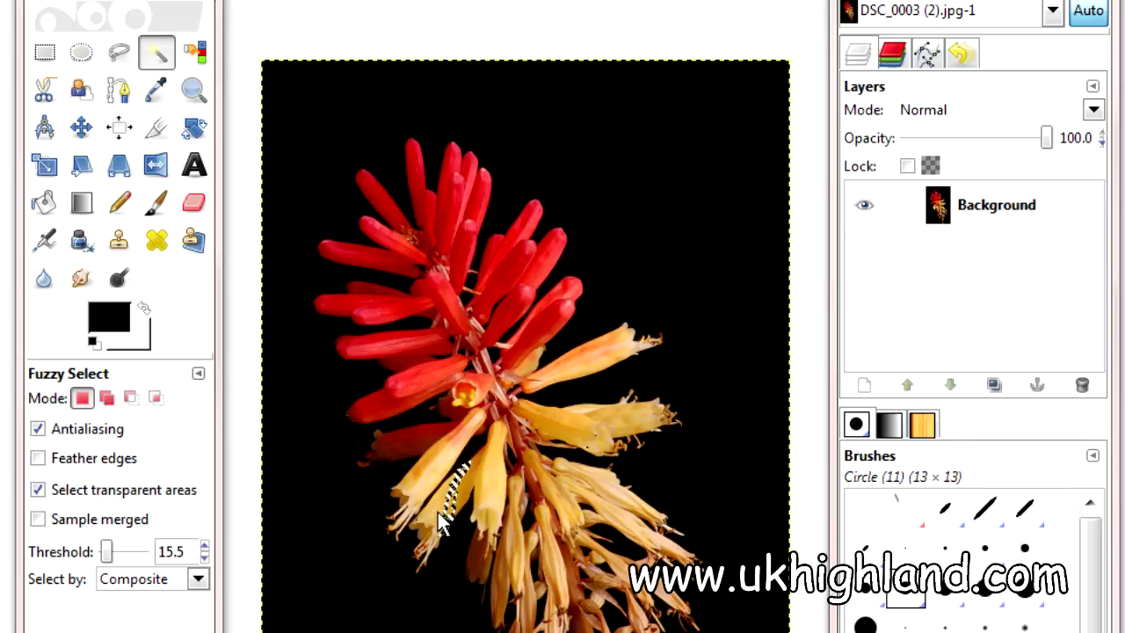
Step: Add three more yellow petals to the selection, then clear it with Select None (Ctrl+Shift+A)
key(shift)
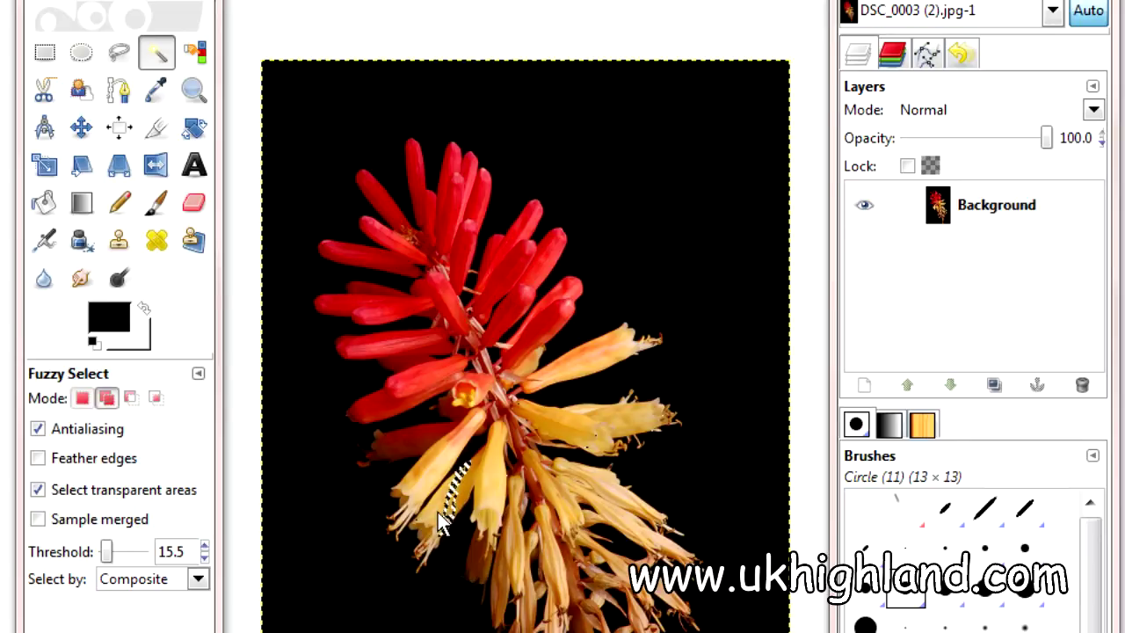
shift+click(438, 512)
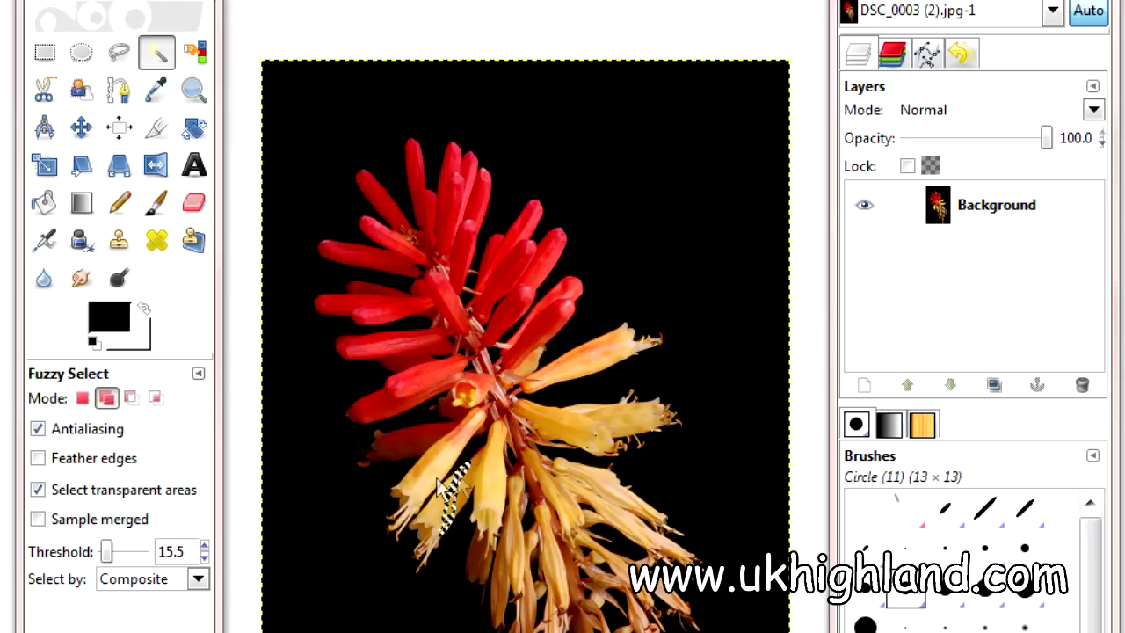
shift+click(581, 429)
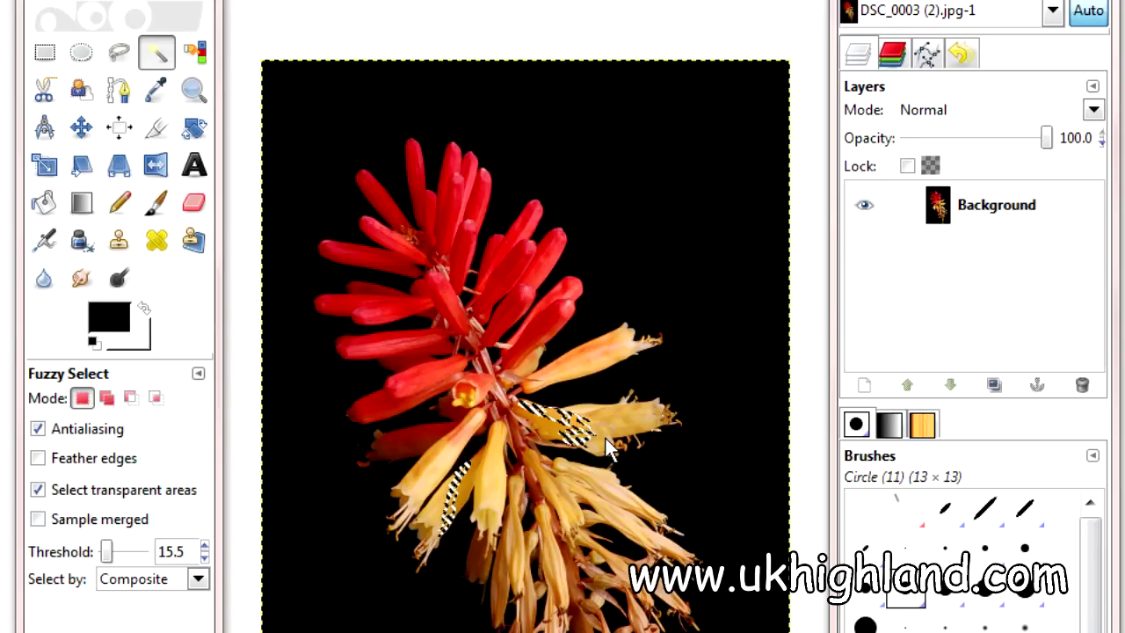
key(shift)
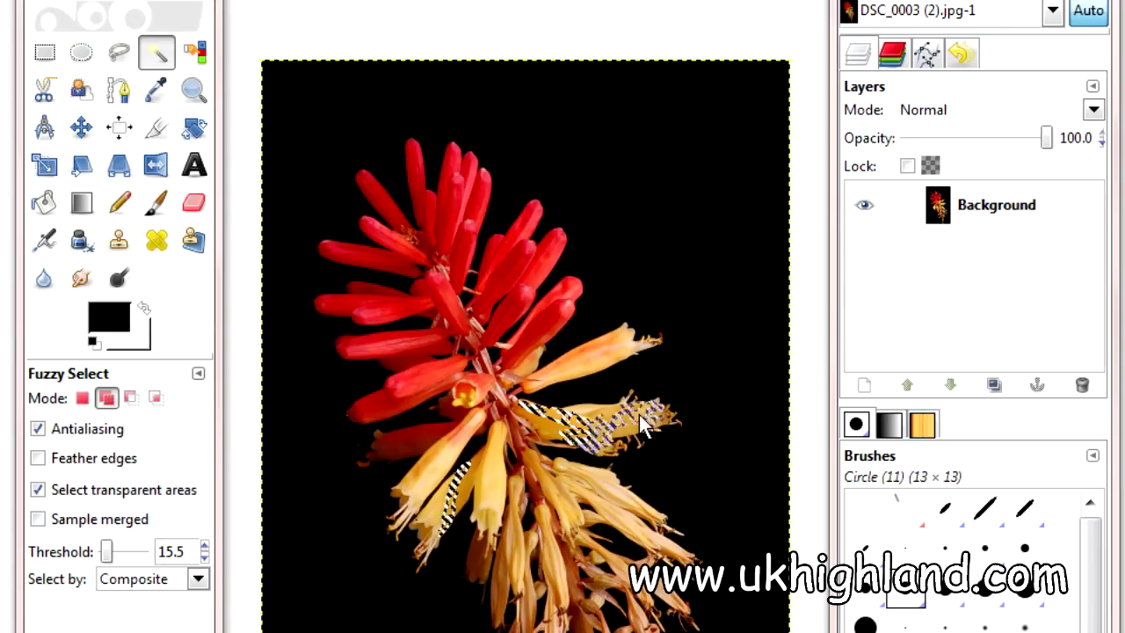
shift+click(638, 415)
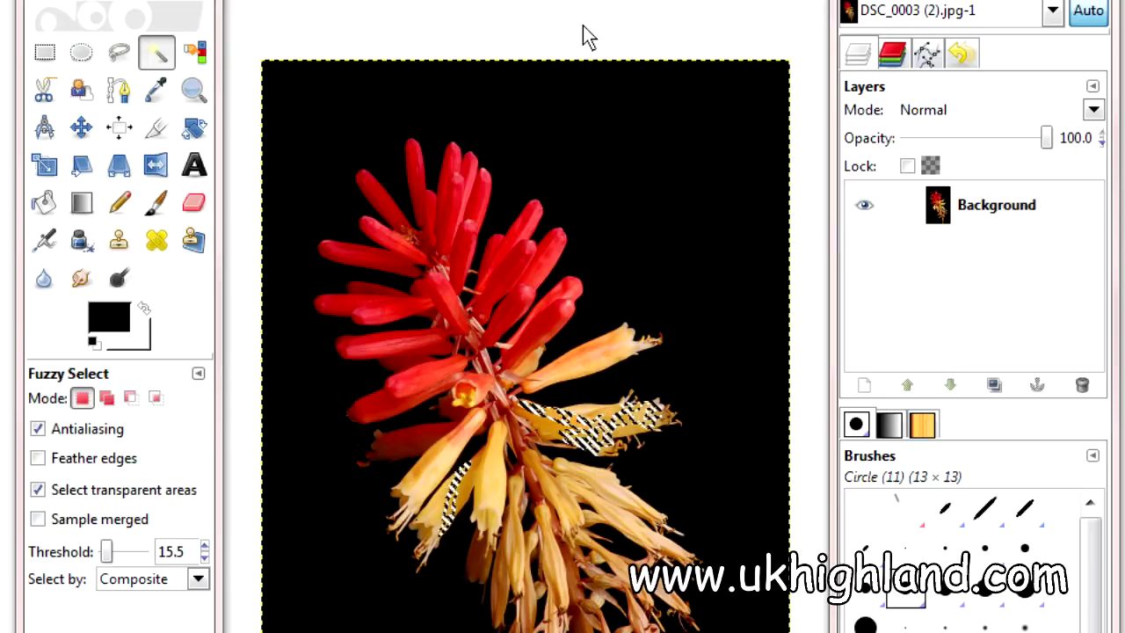
key(ctrl+shift+a)
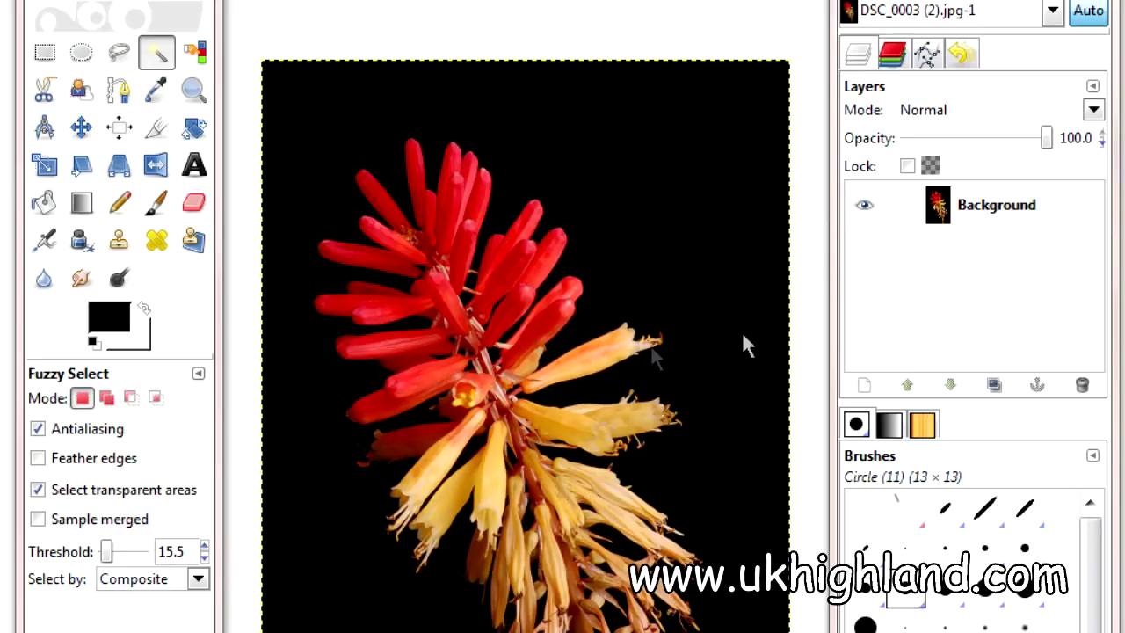
Step: Set the Fuzzy Select threshold to 115.9 and select most yellow petals with one click
click(201, 567)
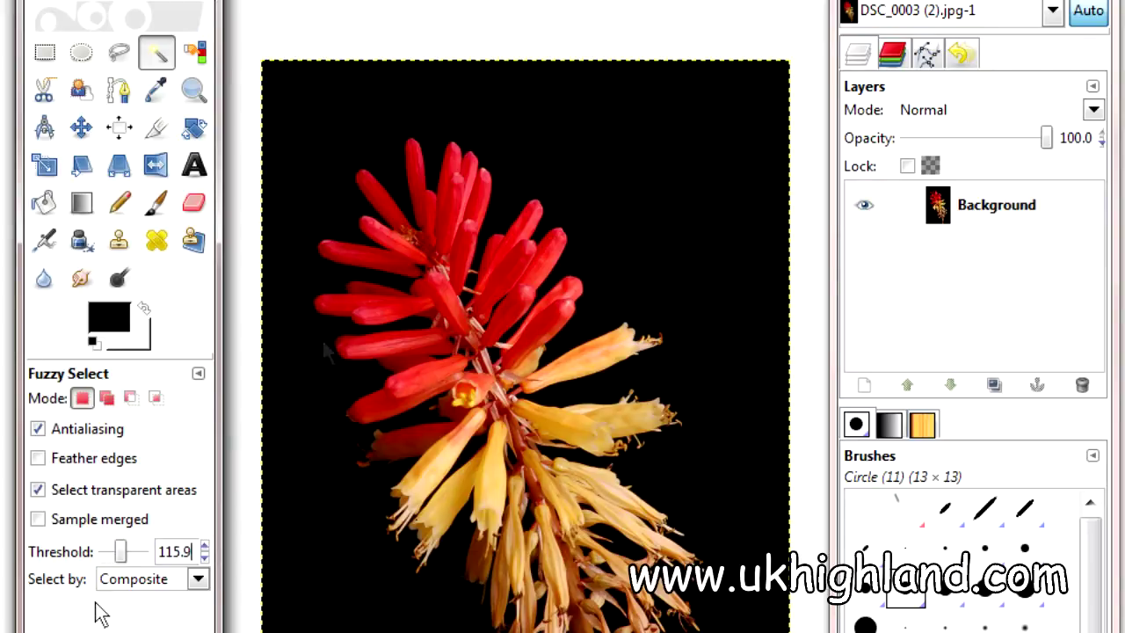
click(491, 485)
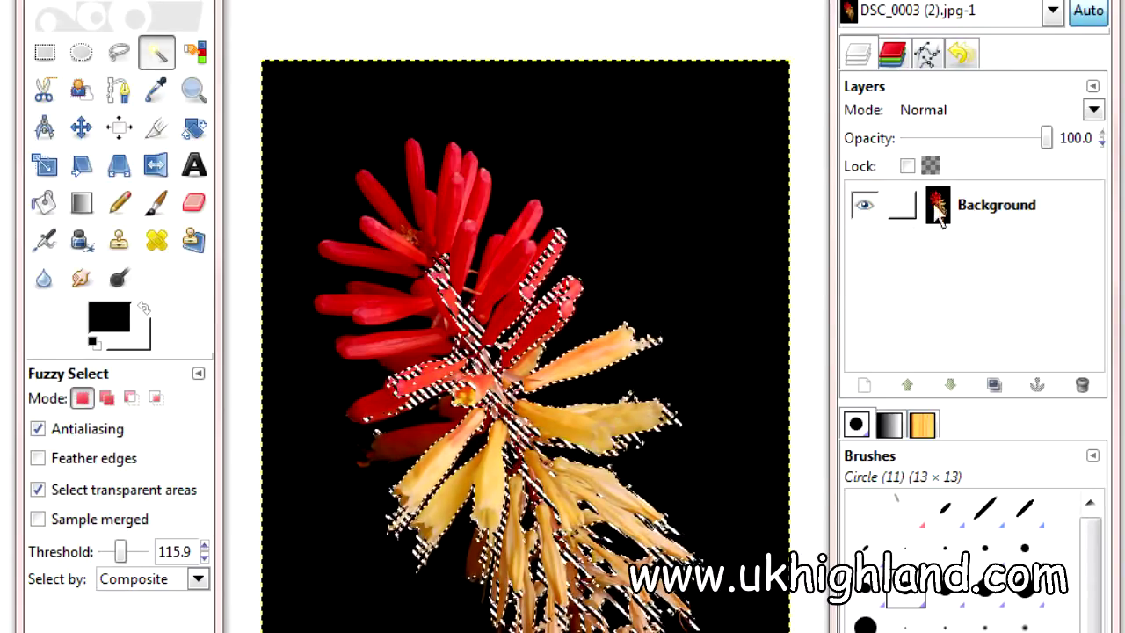
Step: Duplicate the Background layer, make the foreground colour red, and choose the Paintbrush
drag(939, 214, 990, 381)
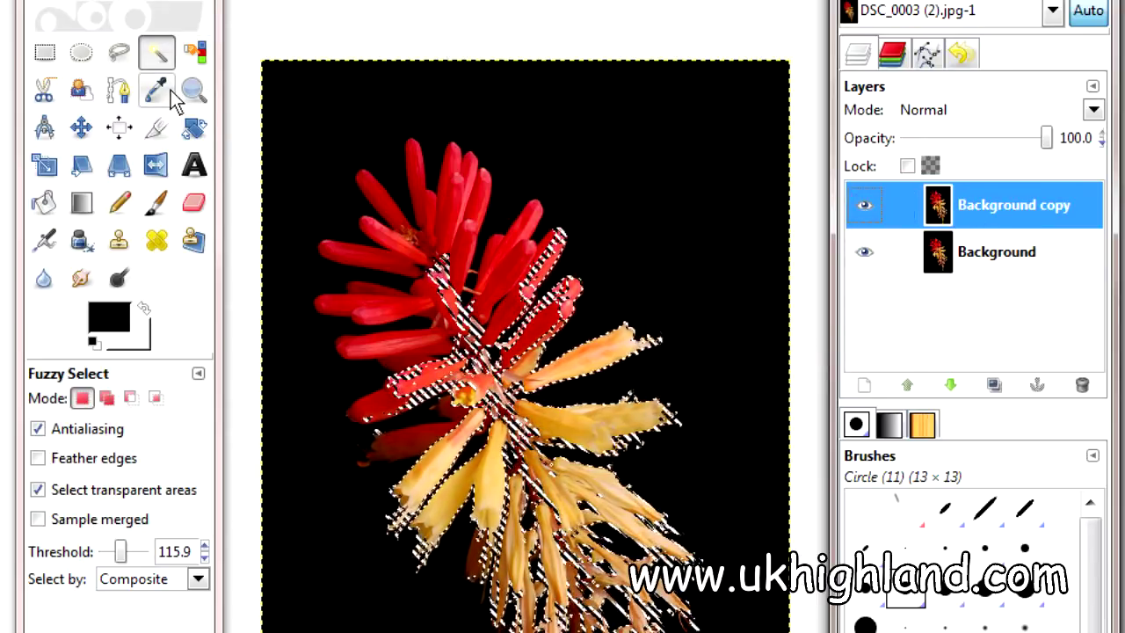
click(123, 329)
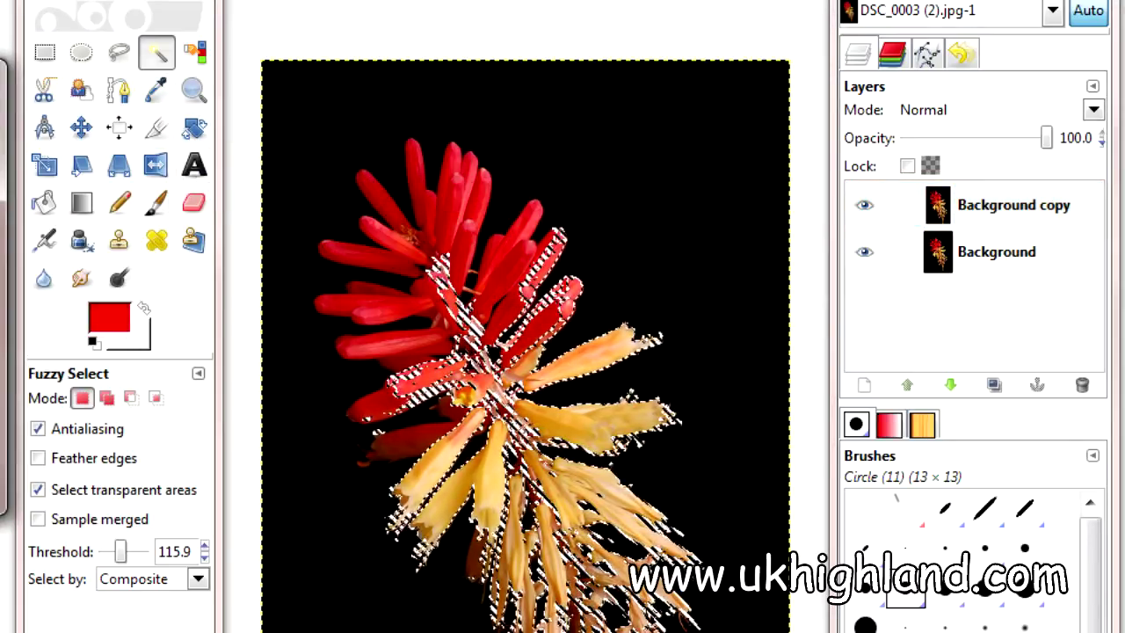
click(156, 203)
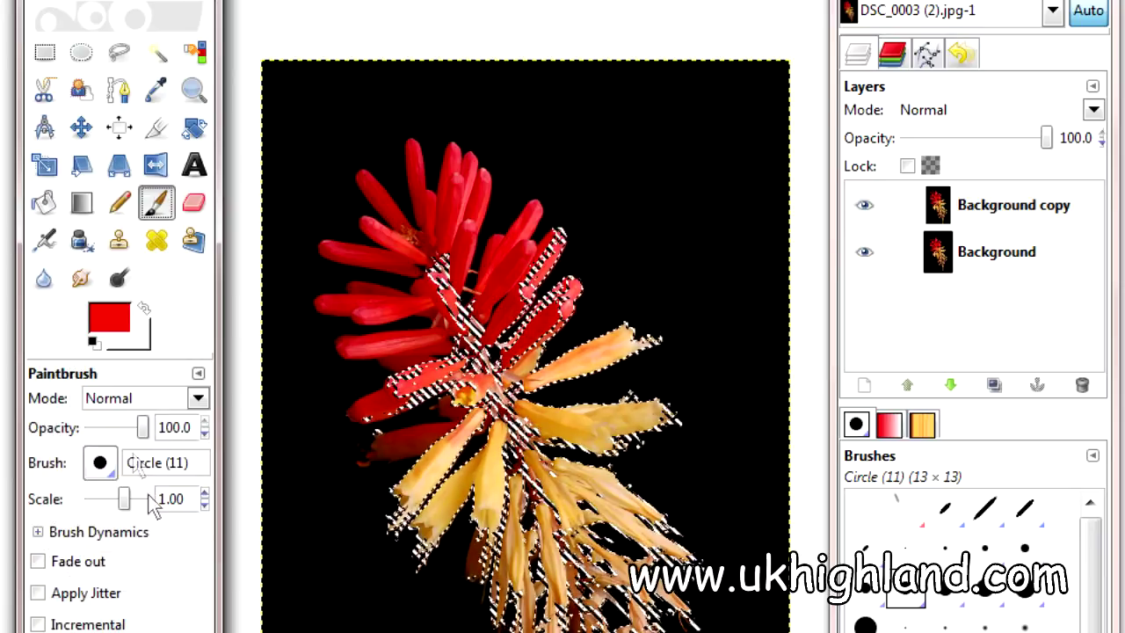
Step: Set brush scale to 10.00 and paint the selected petals and stem red on Background copy
drag(123, 500, 221, 512)
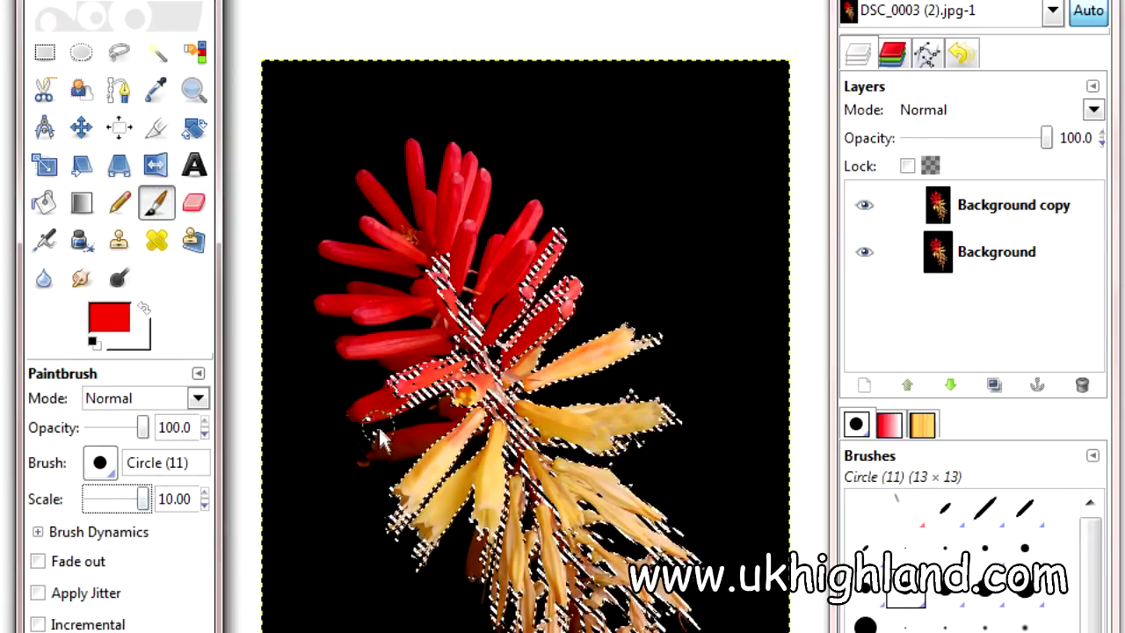
drag(380, 439, 413, 411)
mouse_move(527, 378)
mouse_down()
mouse_move(603, 369)
mouse_move(698, 322)
mouse_move(803, 304)
mouse_move(290, 445)
mouse_move(527, 378)
mouse_up()
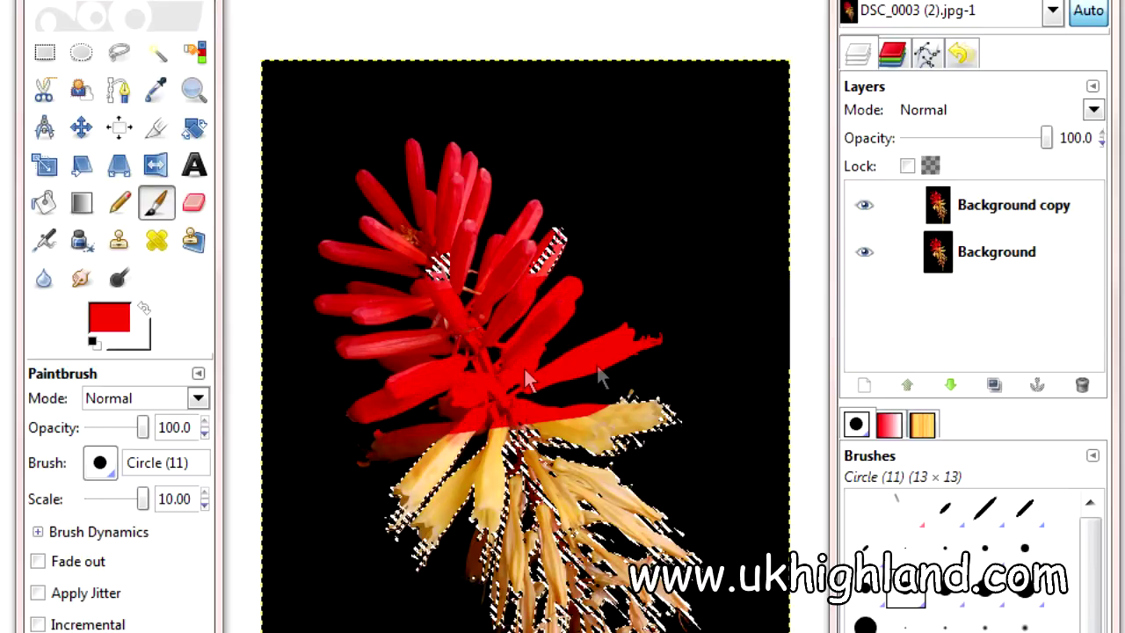
mouse_move(794, 354)
mouse_down()
mouse_move(331, 550)
mouse_move(363, 420)
mouse_move(839, 422)
mouse_move(552, 432)
mouse_move(585, 467)
mouse_move(416, 509)
mouse_move(753, 517)
mouse_move(535, 626)
mouse_move(696, 527)
mouse_move(443, 564)
mouse_up()
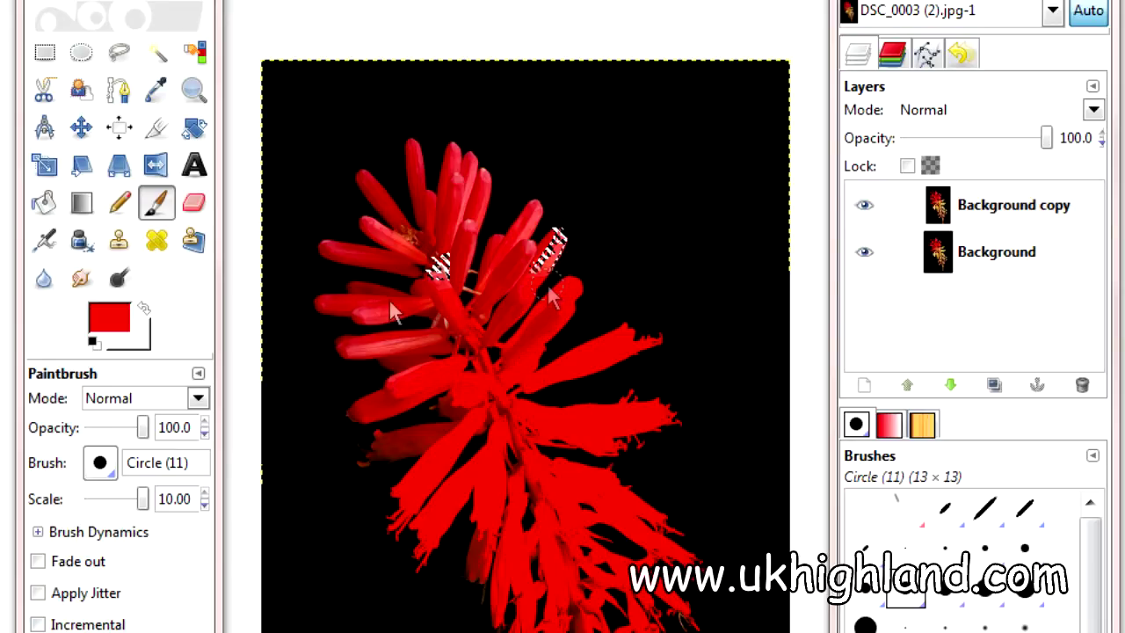
drag(551, 297, 559, 234)
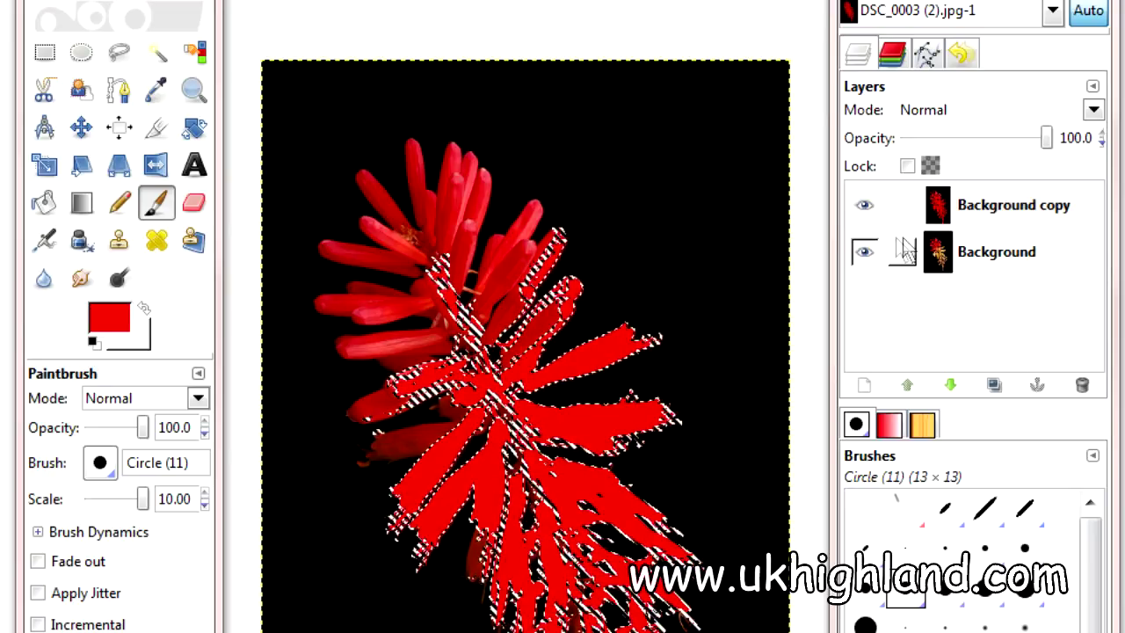
Step: Lower Background copy opacity to 51.7, then toggle its visibility to compare with the original
click(157, 53)
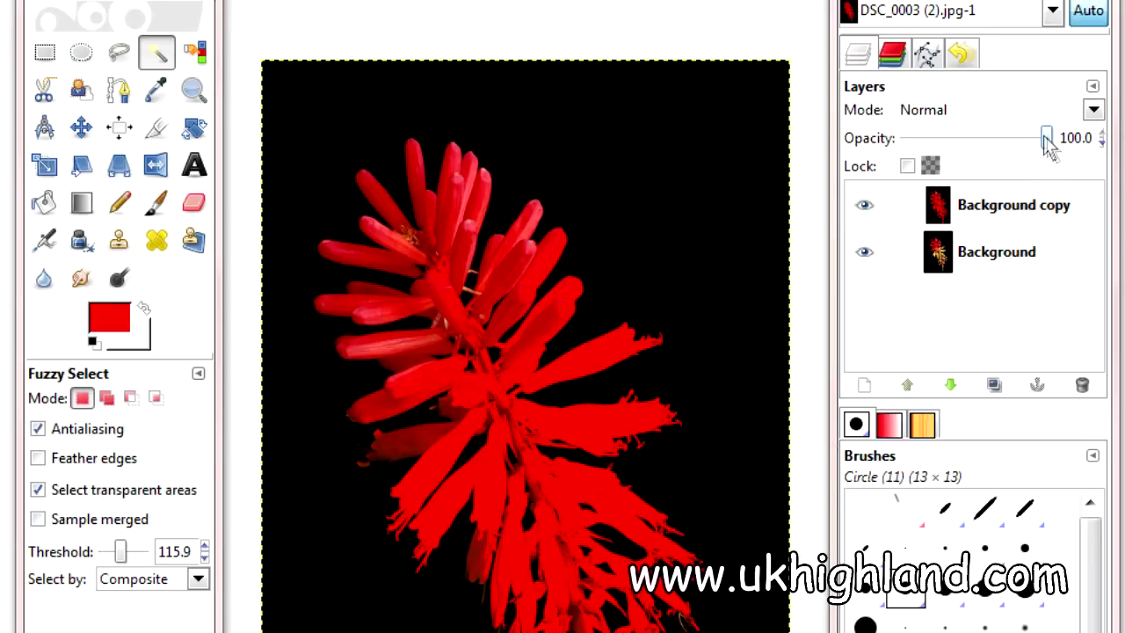
drag(1044, 136, 985, 160)
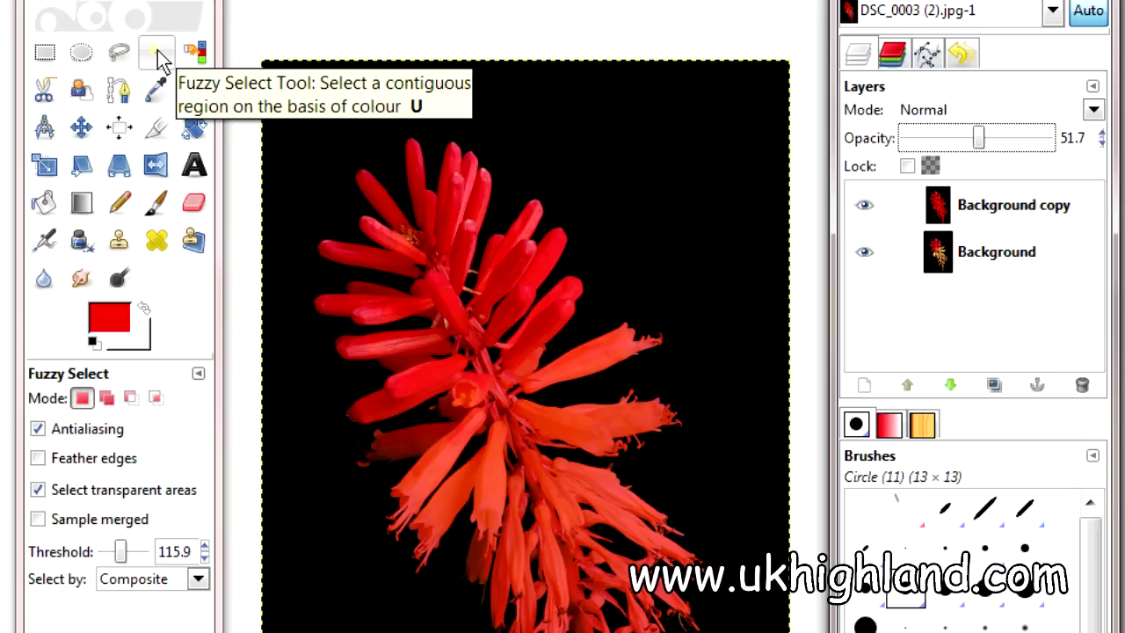
click(863, 207)
click(863, 207)
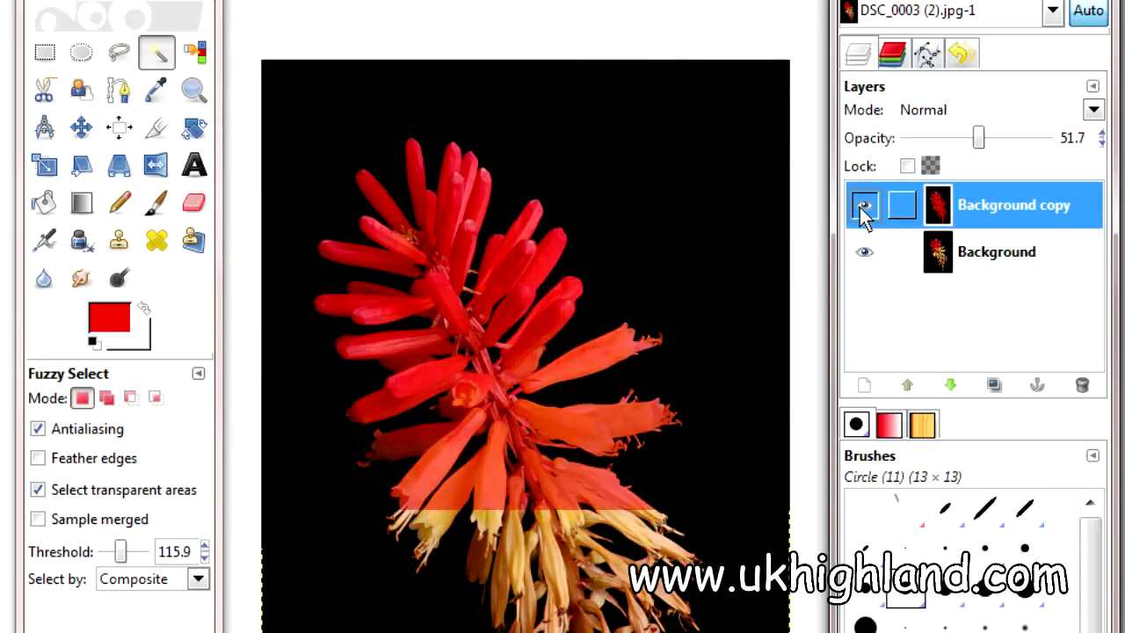
click(863, 206)
click(863, 207)
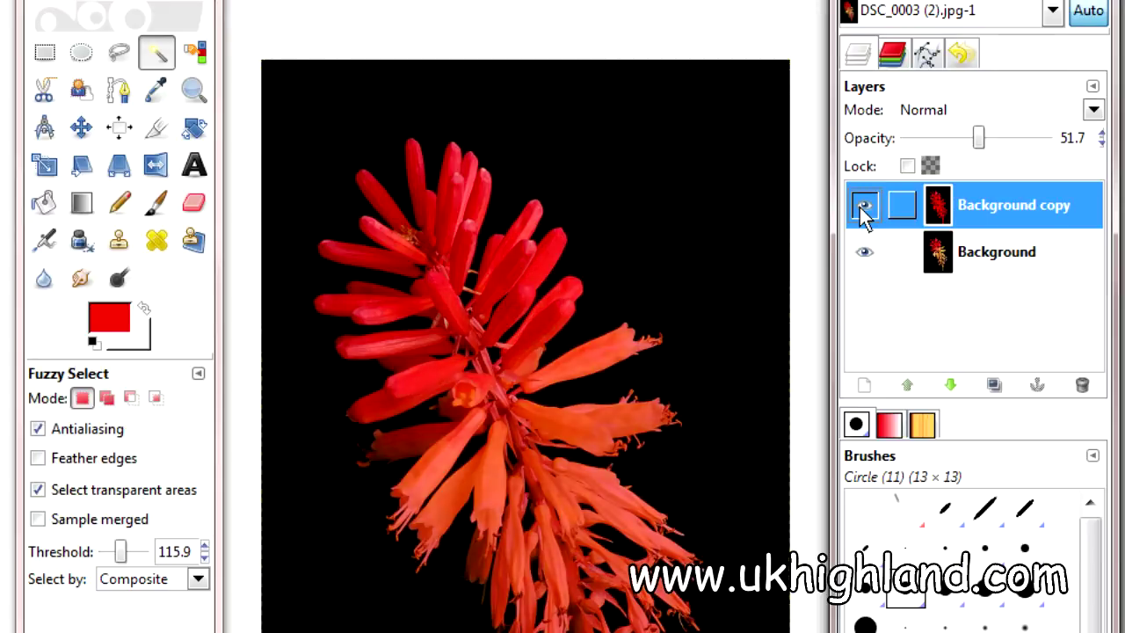
click(863, 207)
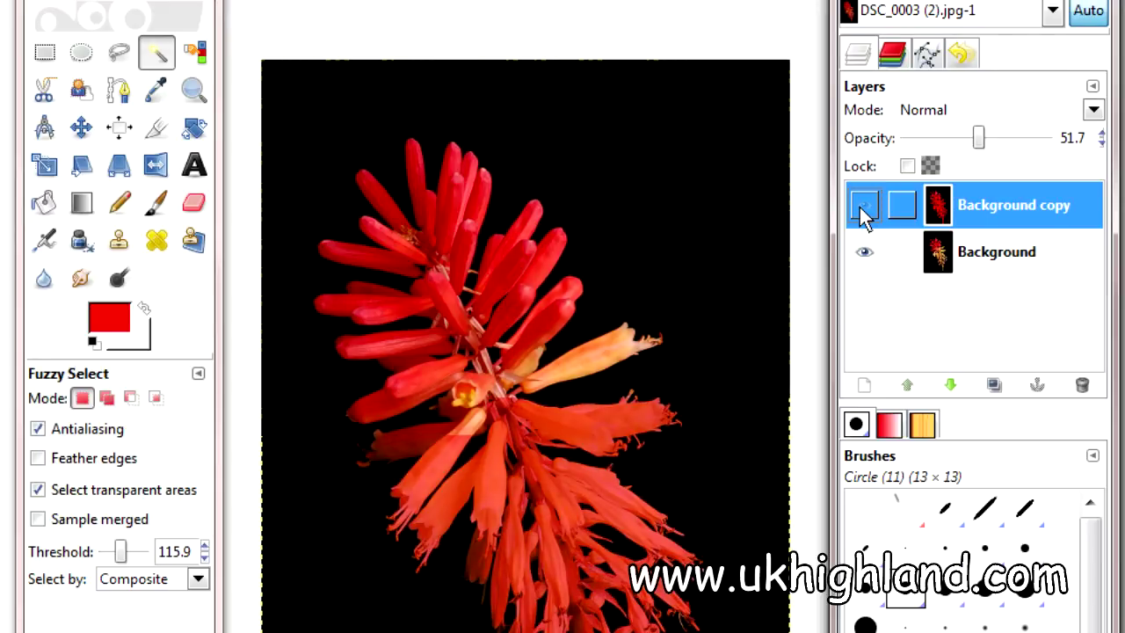